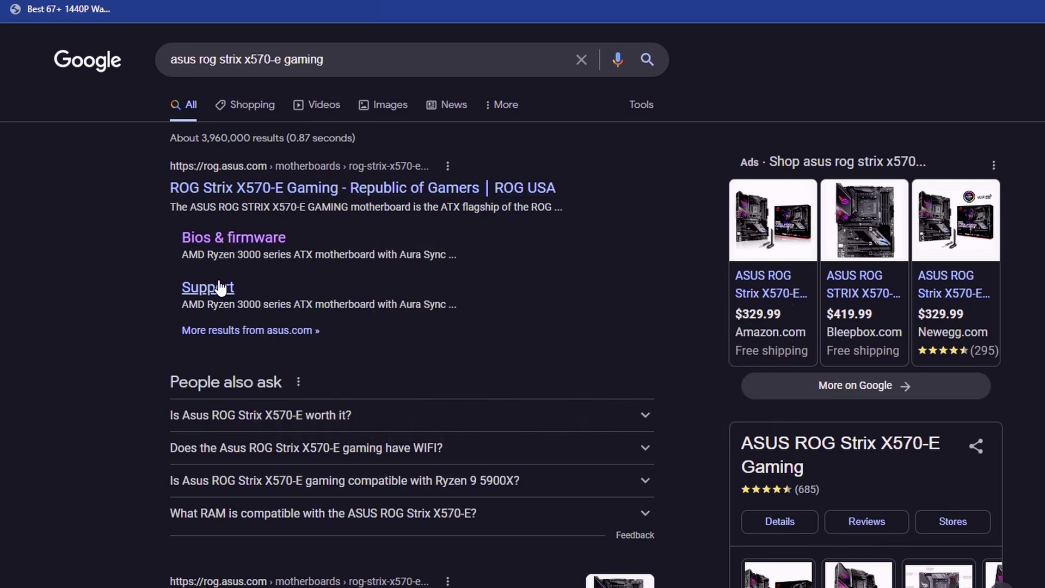
# - Open the 'ROG Strix X570-E Gaming - Republic of Gamers | ROG USA' search result
pyautogui.click(255, 187)
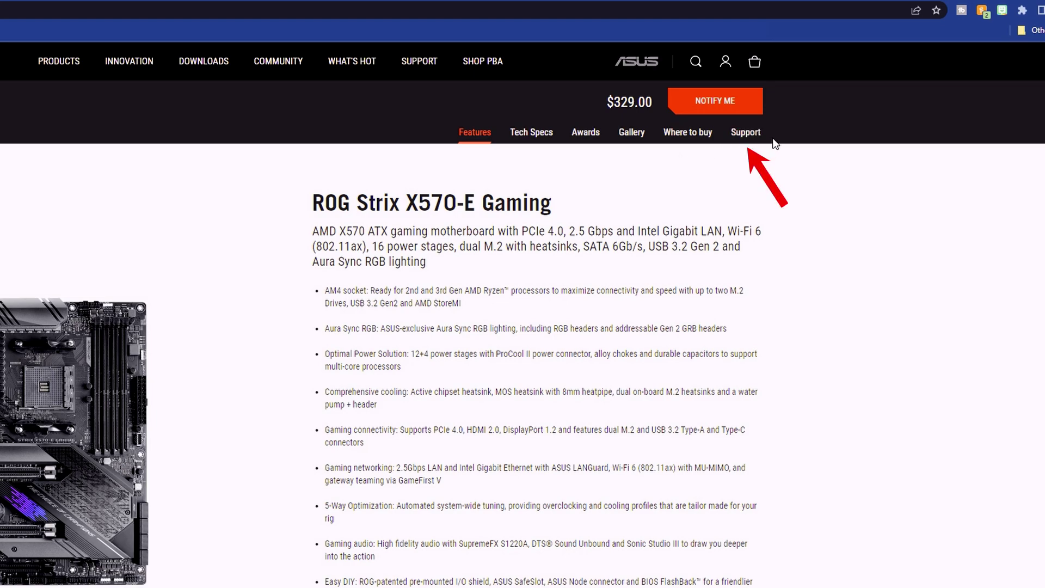
# - Open the board's Driver & Tools support page with Windows 11 64-bit selected
pyautogui.click(746, 143)
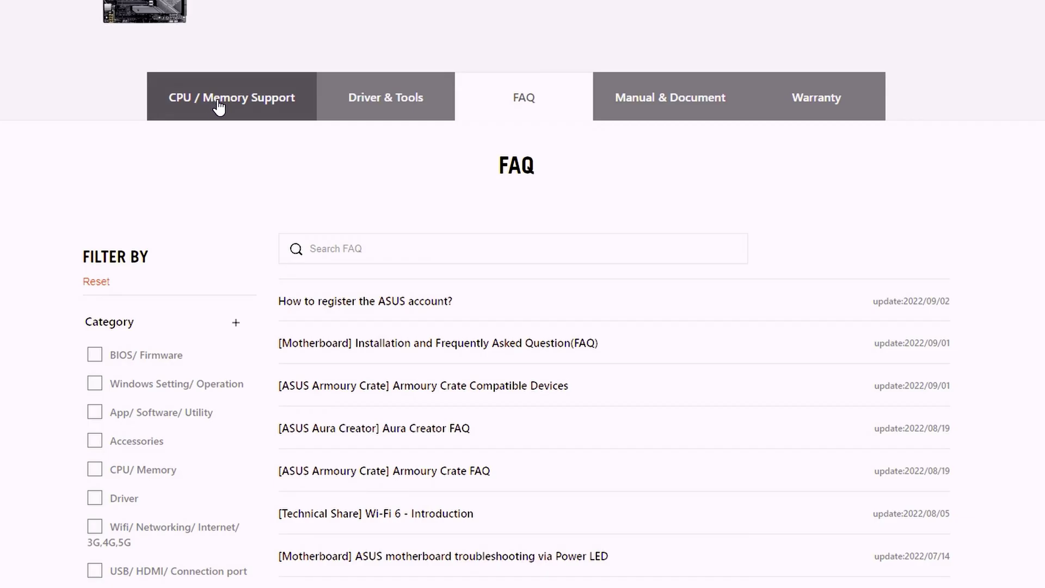
pyautogui.click(381, 102)
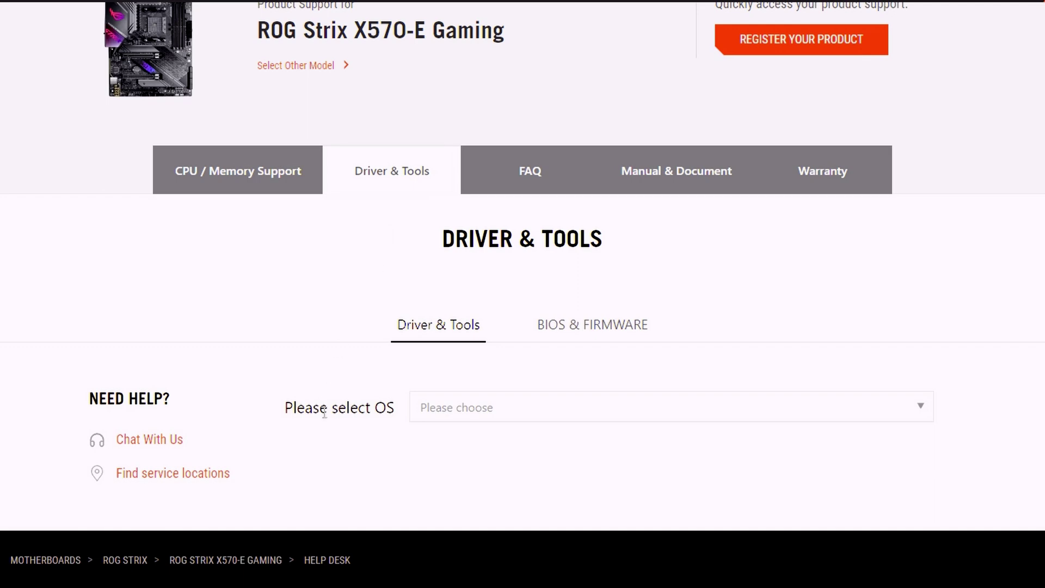
pyautogui.click(584, 413)
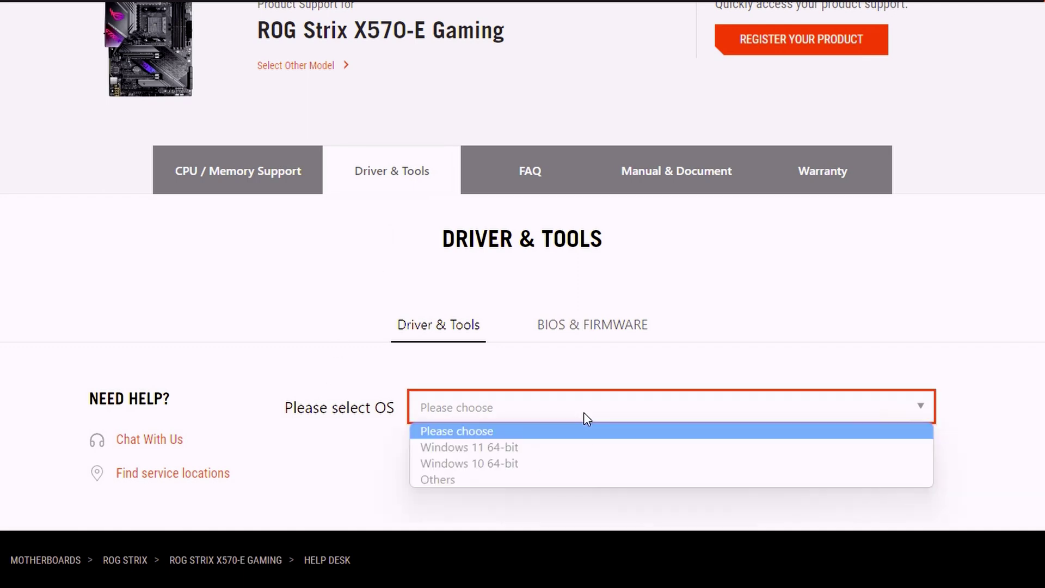
pyautogui.click(571, 452)
# - Expand the full Utilities download list with See All Downloads
pyautogui.scroll(-12, 880, 402)
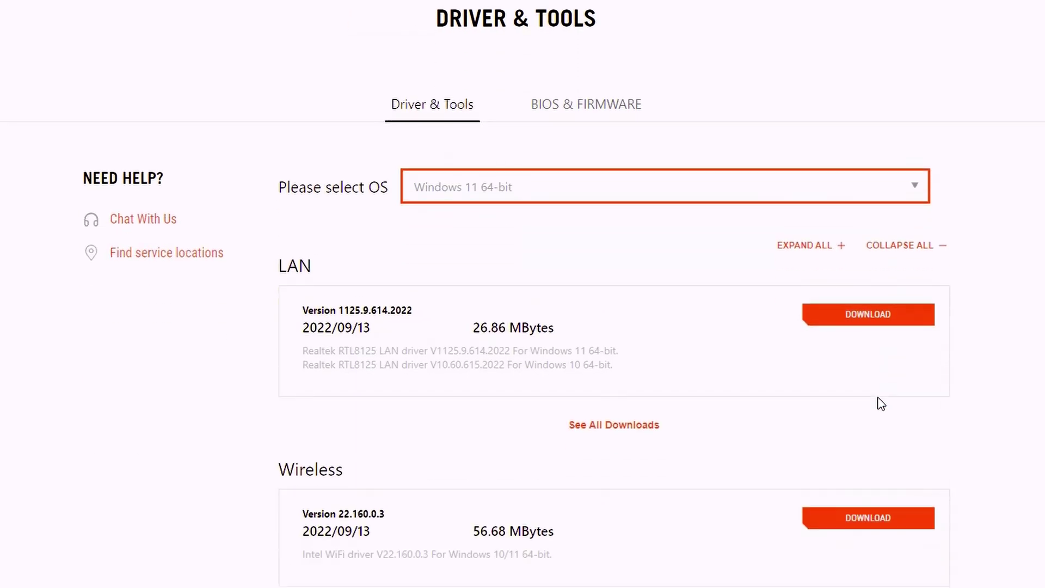
pyautogui.scroll(-10, 880, 403)
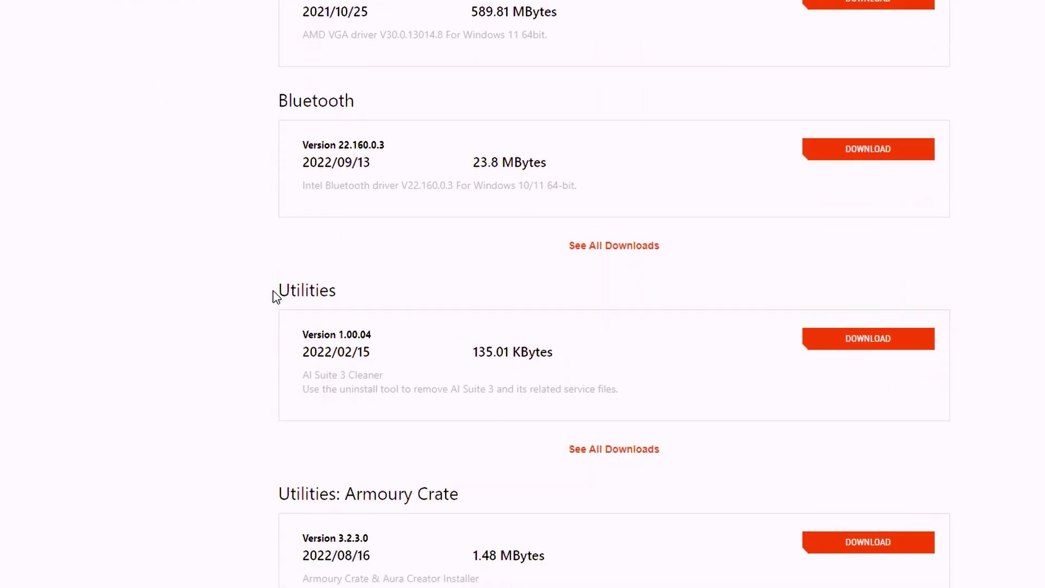
pyautogui.moveTo(284, 290); pyautogui.dragTo(338, 299)
pyautogui.click(442, 297)
pyautogui.click(621, 456)
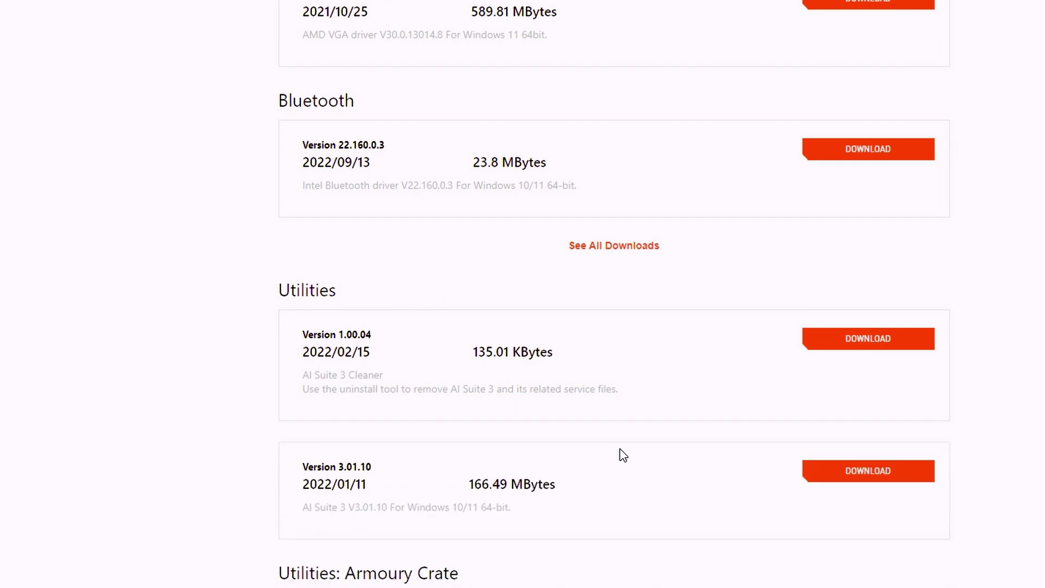
# - Download AI Suite 3 version 3.01.10 (2022/01/11) and show the zip in its folder
pyautogui.scroll(-2, 620, 455)
pyautogui.moveTo(303, 432); pyautogui.dragTo(348, 437)
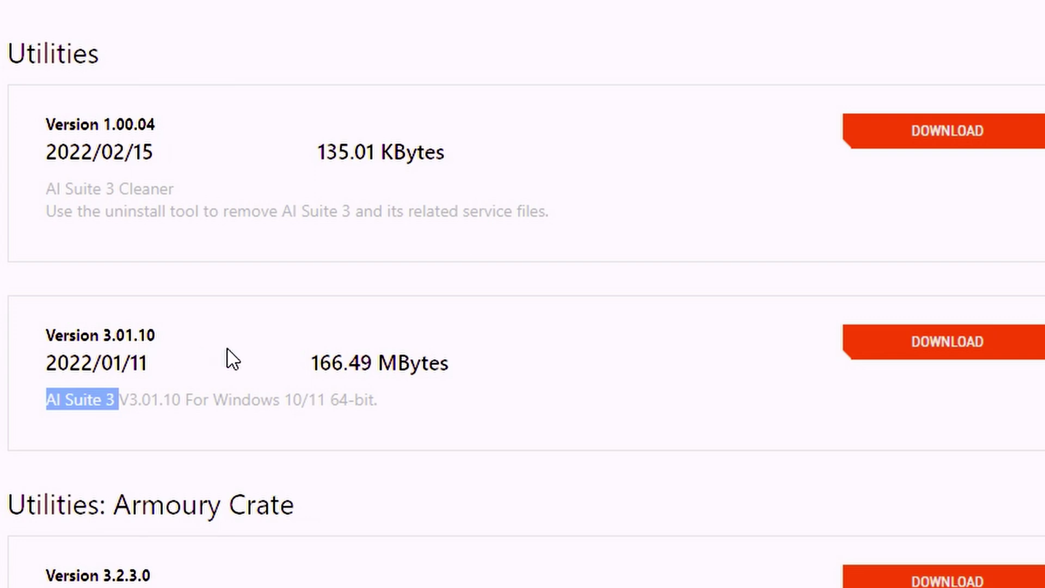
pyautogui.moveTo(46, 359); pyautogui.dragTo(152, 362)
pyautogui.click(313, 376)
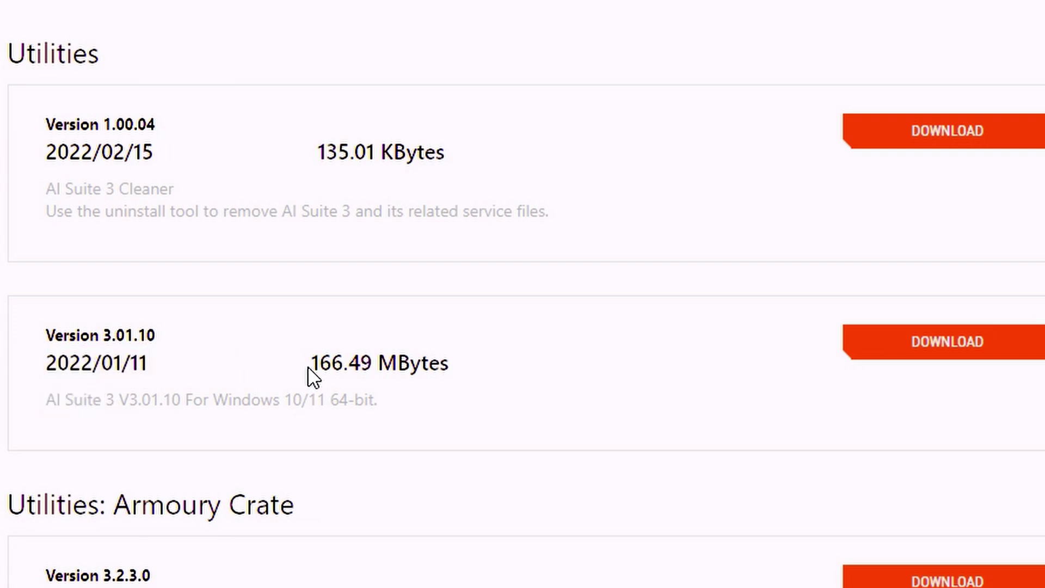
pyautogui.click(893, 349)
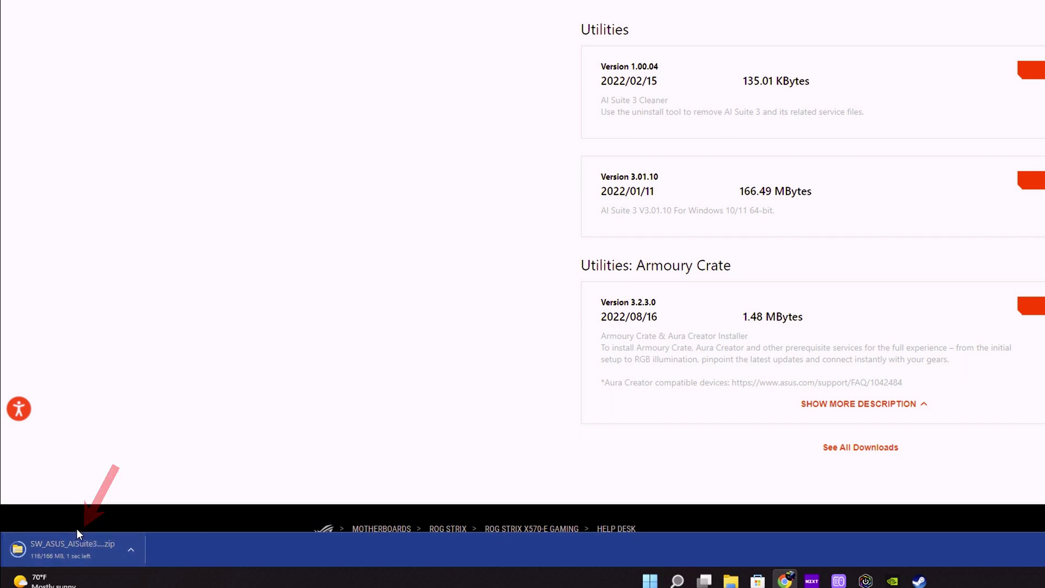
pyautogui.click(103, 545)
# - Extract the AI Suite 3 zip into the suggested folder and run AsusSetup
pyautogui.rightClick(511, 168)
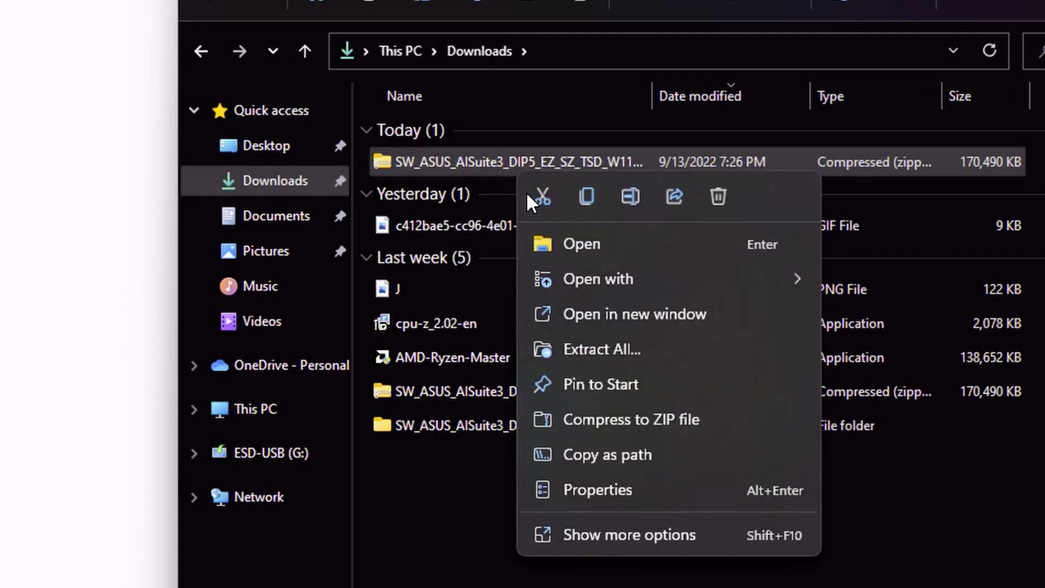
pyautogui.click(590, 355)
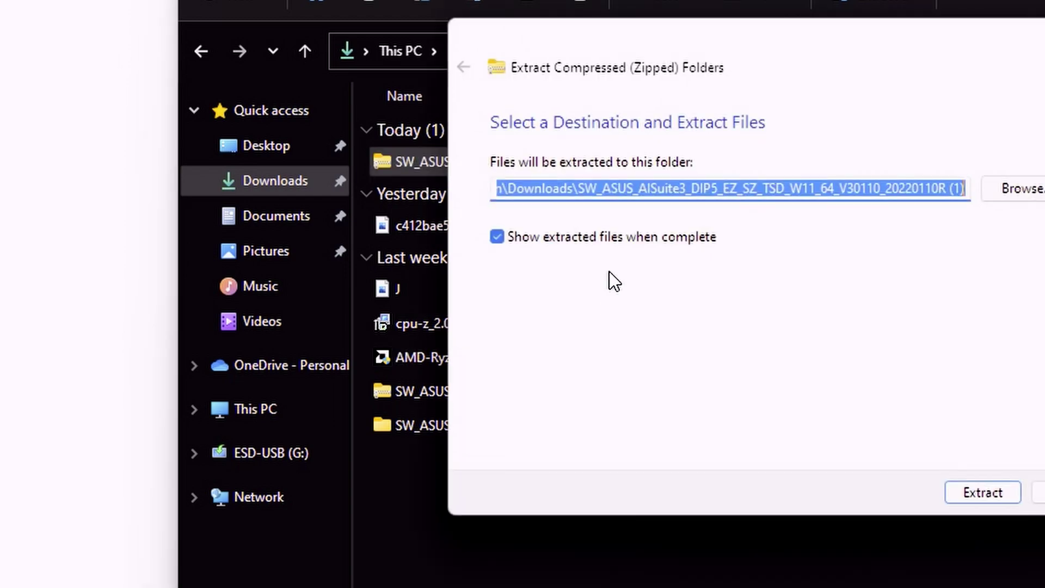
pyautogui.click(983, 493)
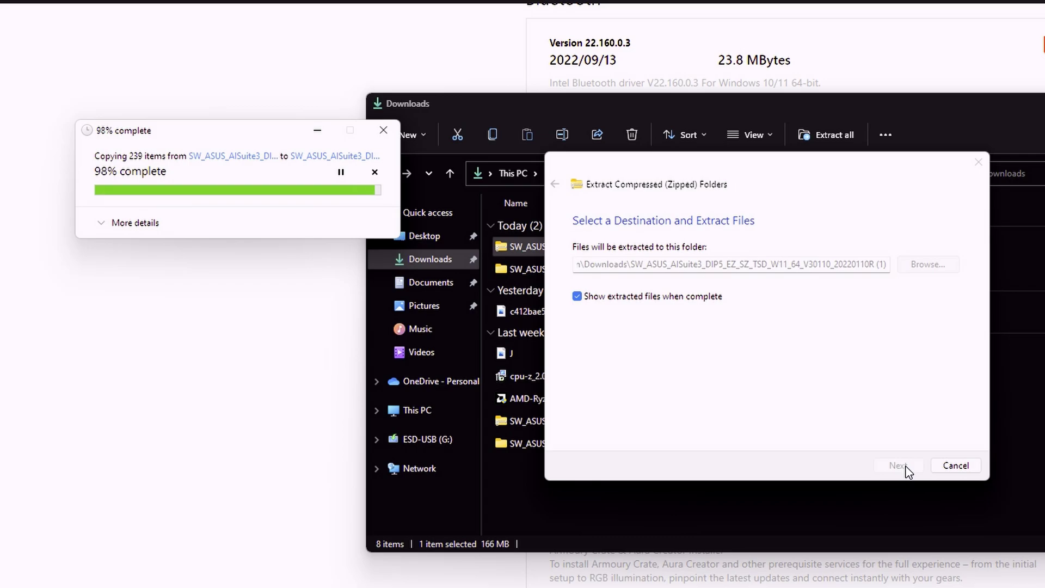
pyautogui.scroll(-1, 627, 479)
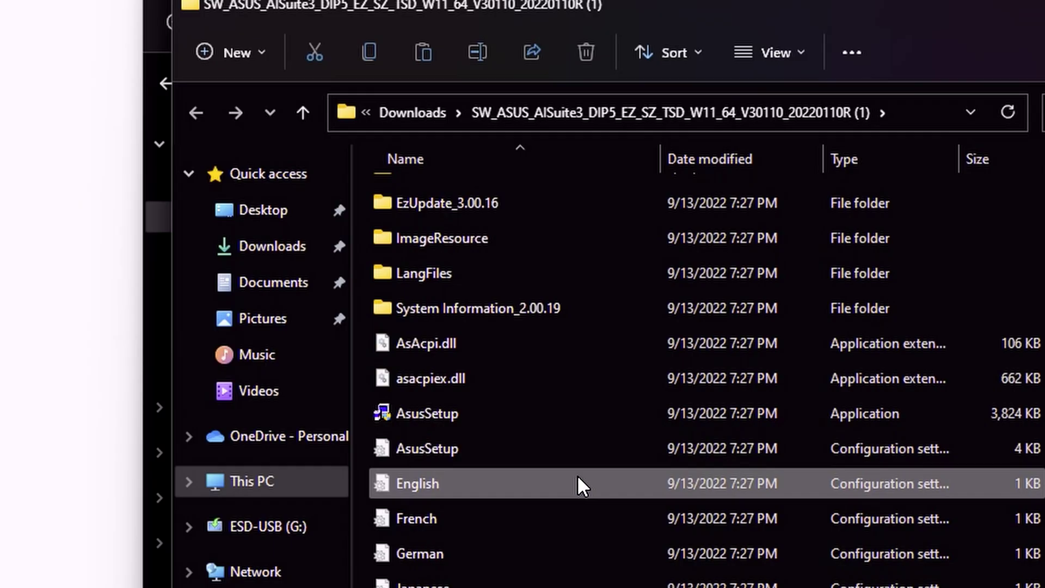
pyautogui.doubleClick(446, 412)
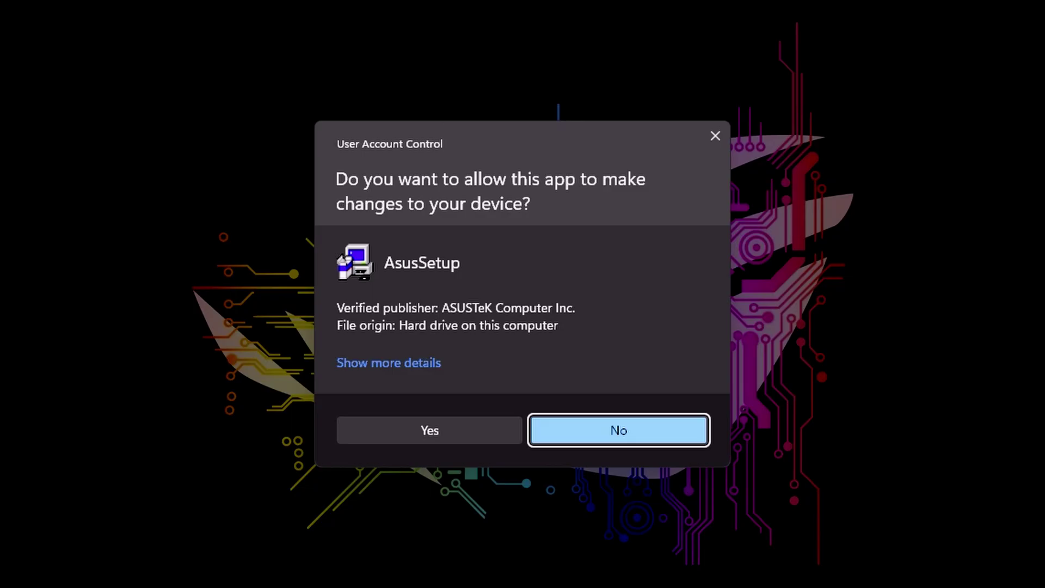
# - Allow the installer through User Account Control and tick EZ Update for installation
pyautogui.click(430, 430)
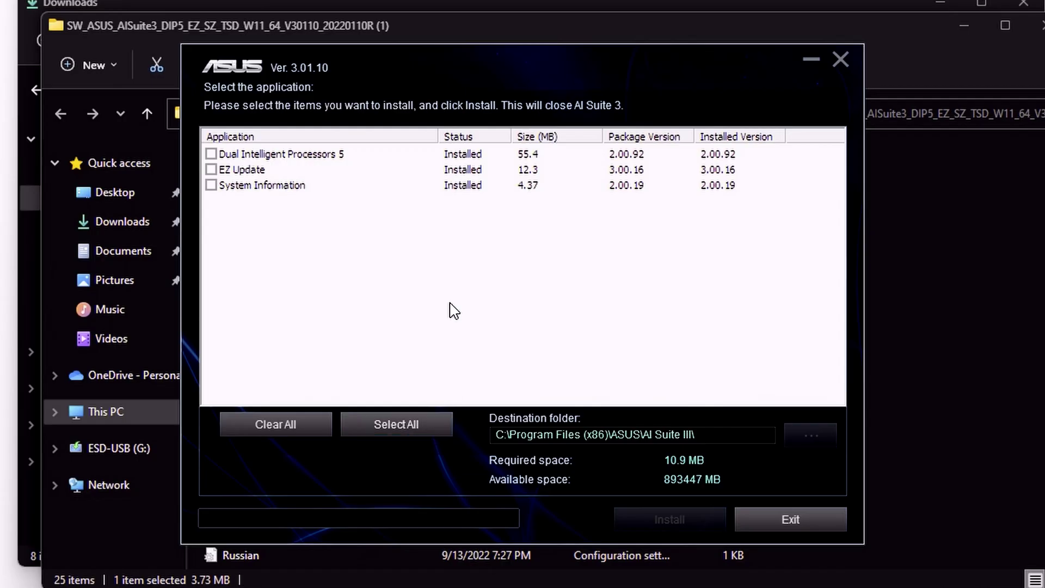
pyautogui.click(211, 169)
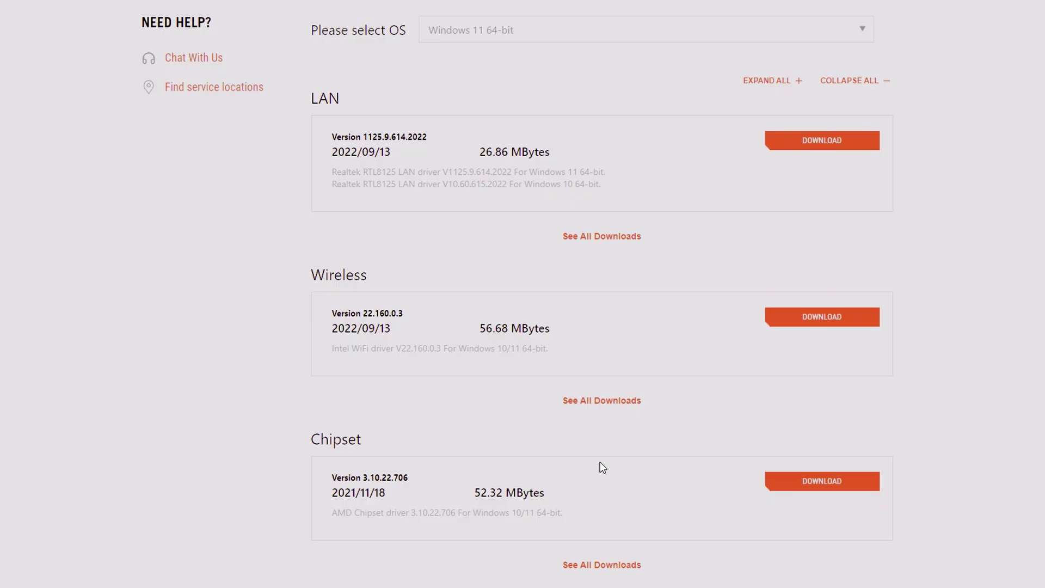
pyautogui.scroll(-3, 600, 461)
pyautogui.scroll(10, 600, 462)
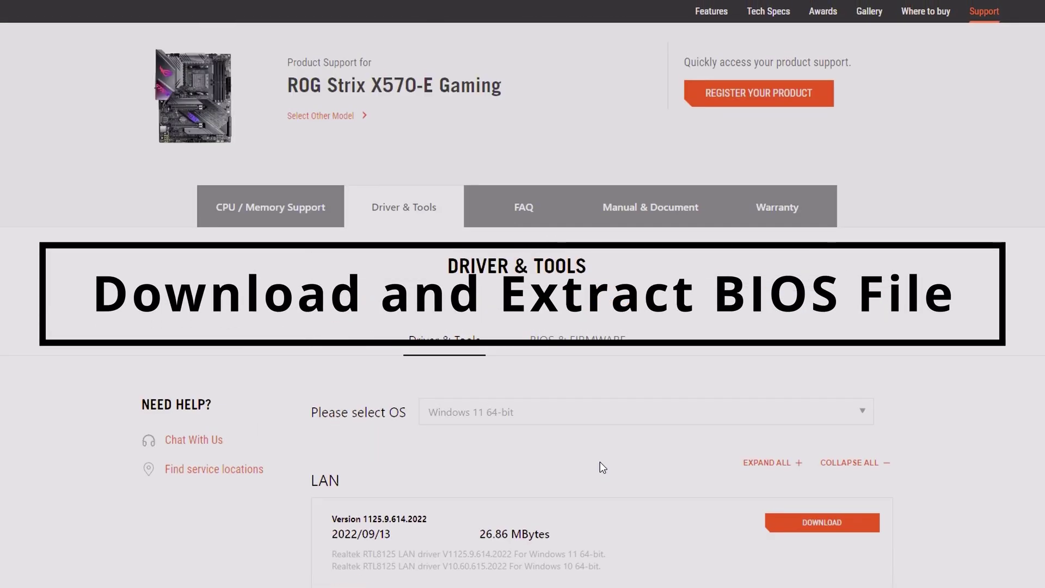
# - Download BIOS version 4403, dated 2022/05/31, from the BIOS & FIRMWARE list
pyautogui.click(578, 340)
pyautogui.scroll(-1, 754, 359)
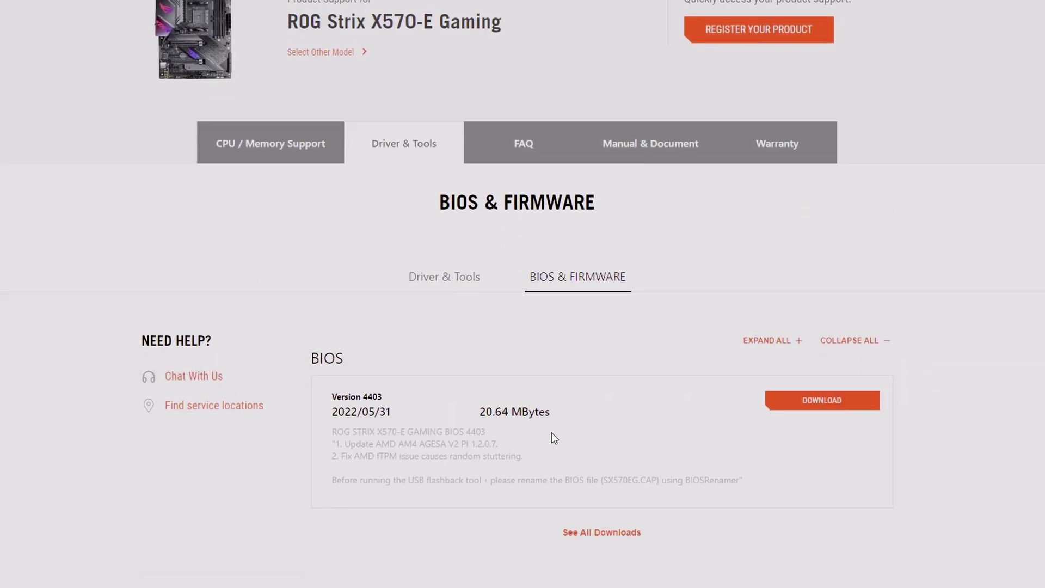
pyautogui.moveTo(334, 417); pyautogui.dragTo(391, 412)
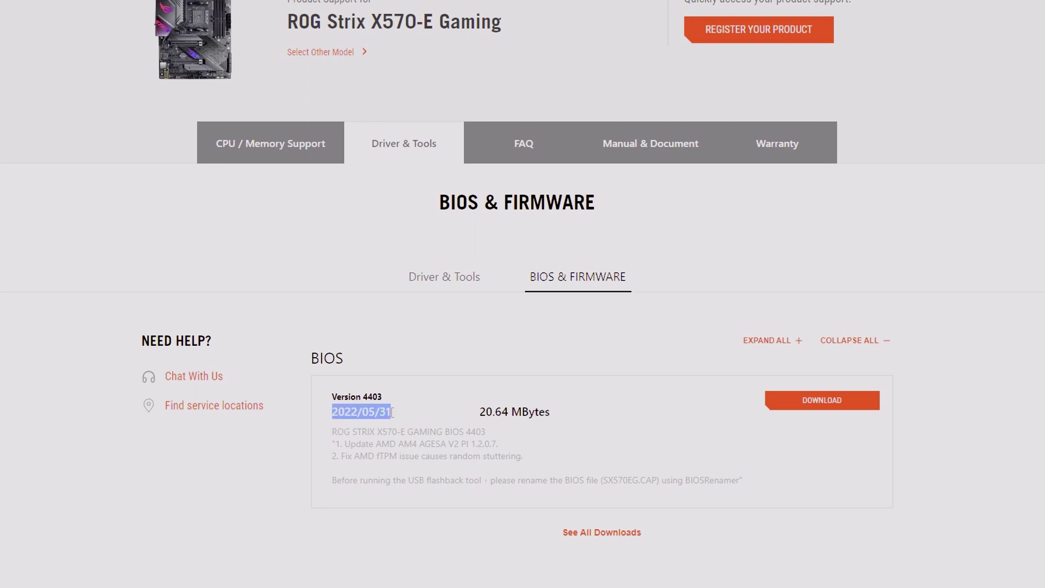
pyautogui.moveTo(365, 397); pyautogui.dragTo(370, 399)
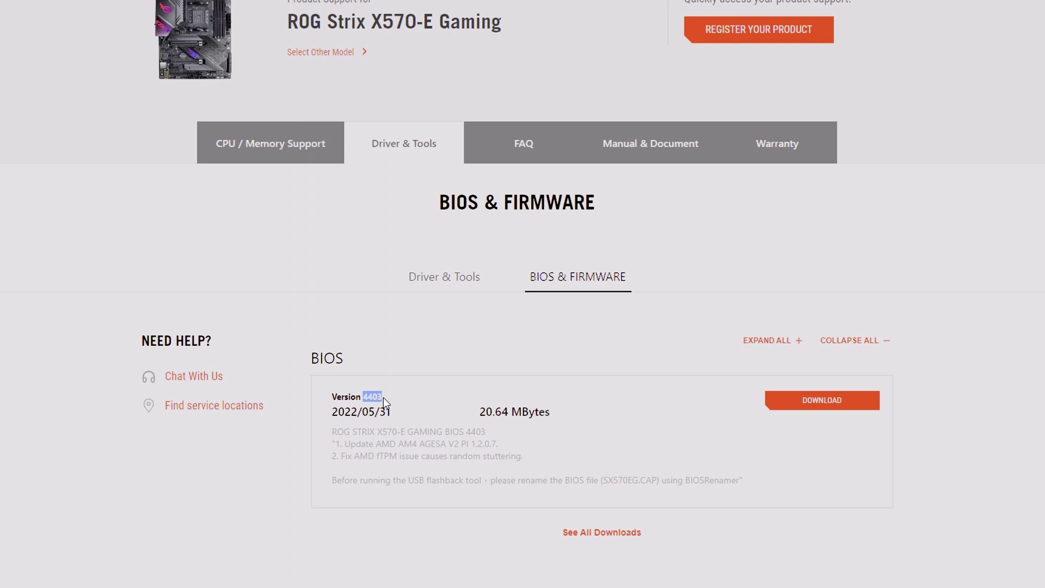
pyautogui.click(786, 408)
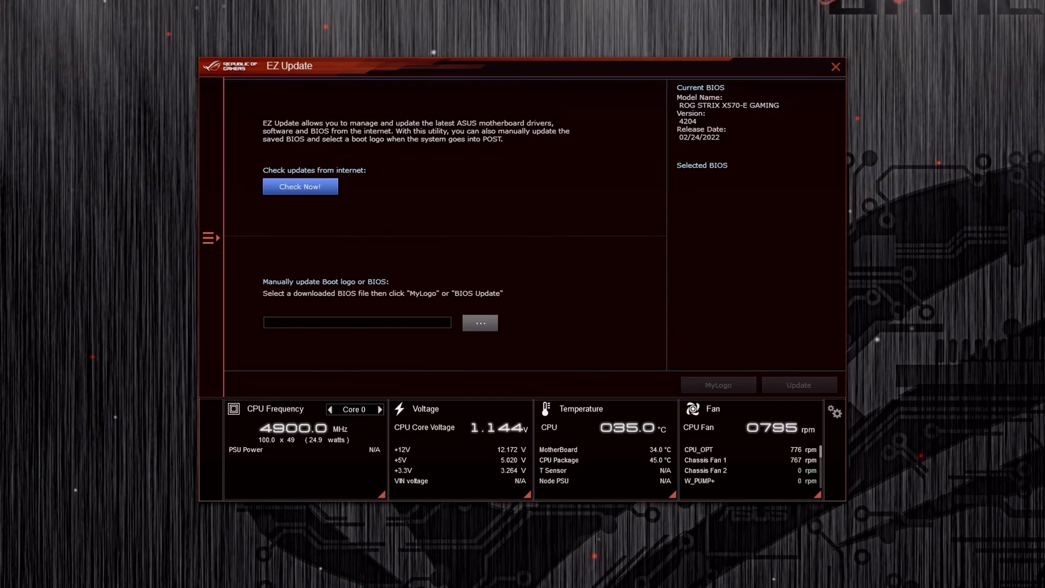
# - Extract the ROG-STRIX 4403 BIOS zip from Downloads into a new folder
pyautogui.press('super+e')
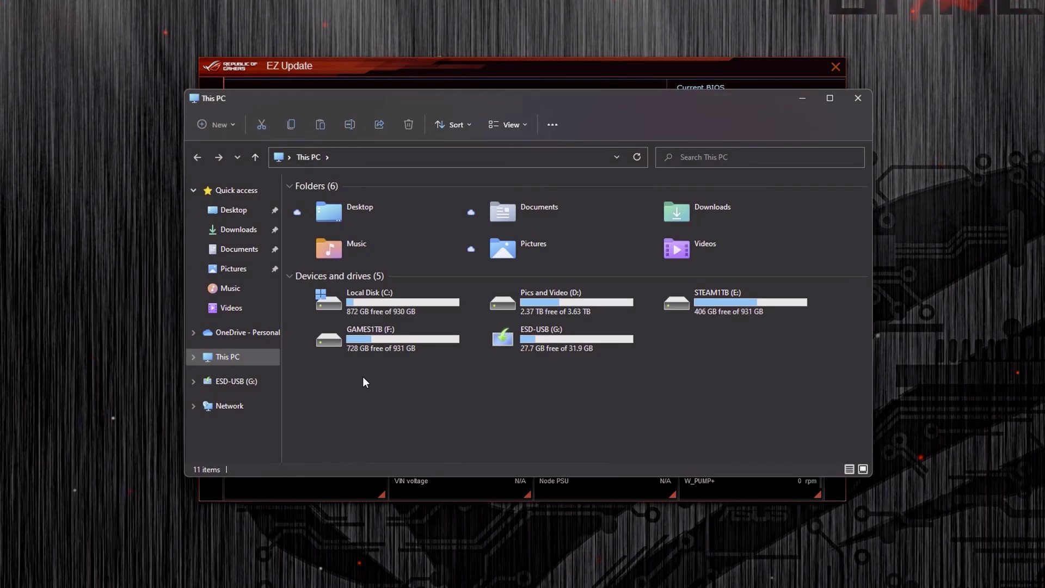
pyautogui.click(262, 230)
pyautogui.rightClick(336, 219)
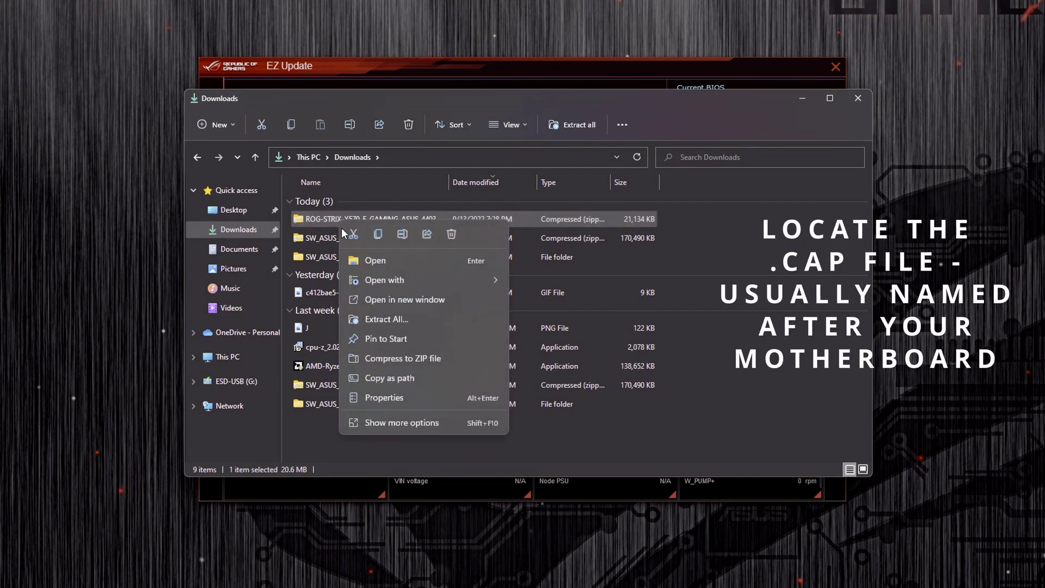
pyautogui.click(381, 320)
pyautogui.click(633, 405)
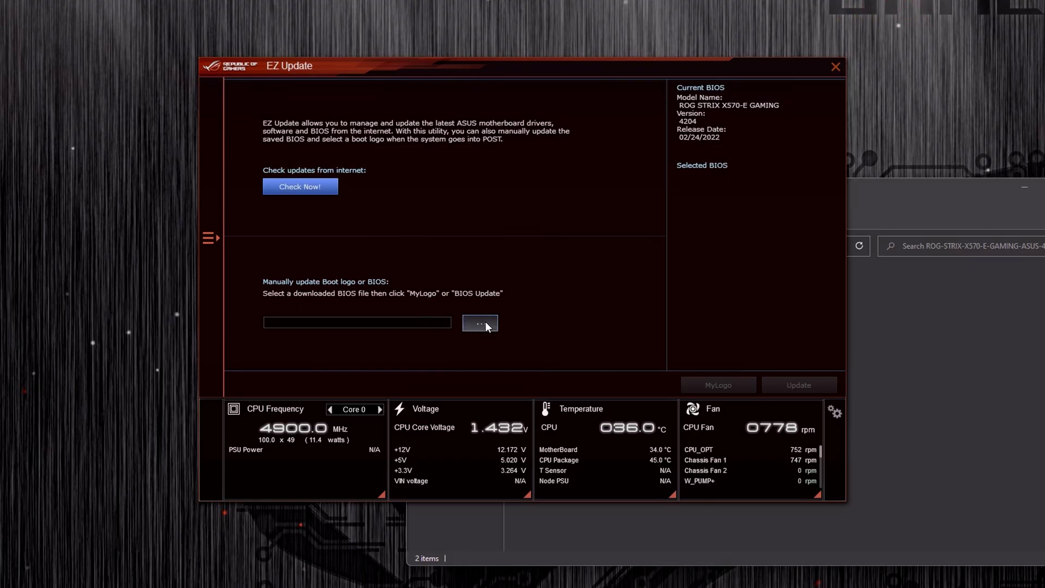
# - Load ROG-STRIX-X570-E-GAMING-ASUS-4403.CAP from its Downloads folder as the BIOS file
pyautogui.click(485, 322)
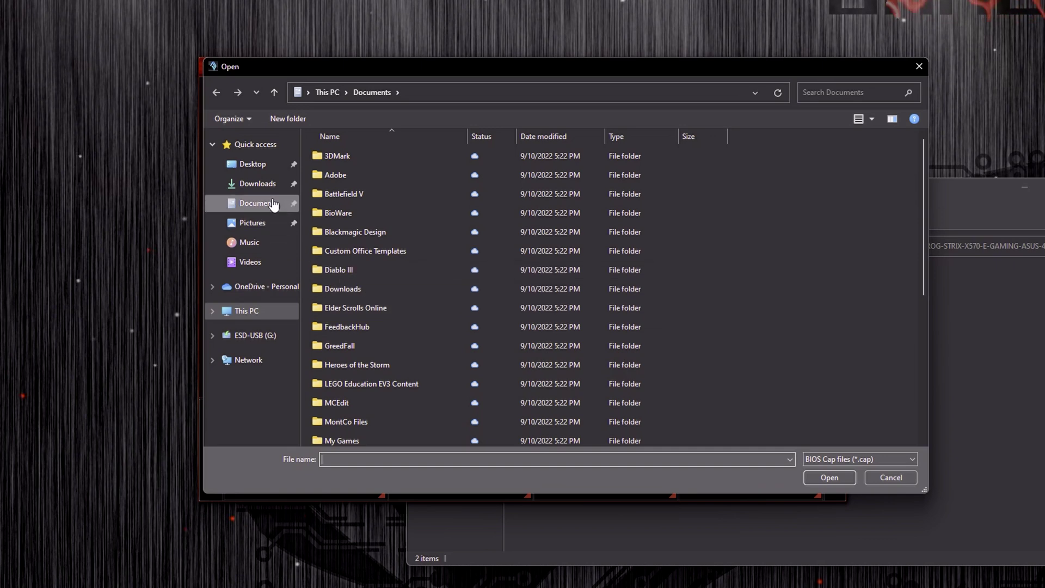
pyautogui.click(270, 189)
pyautogui.click(351, 195)
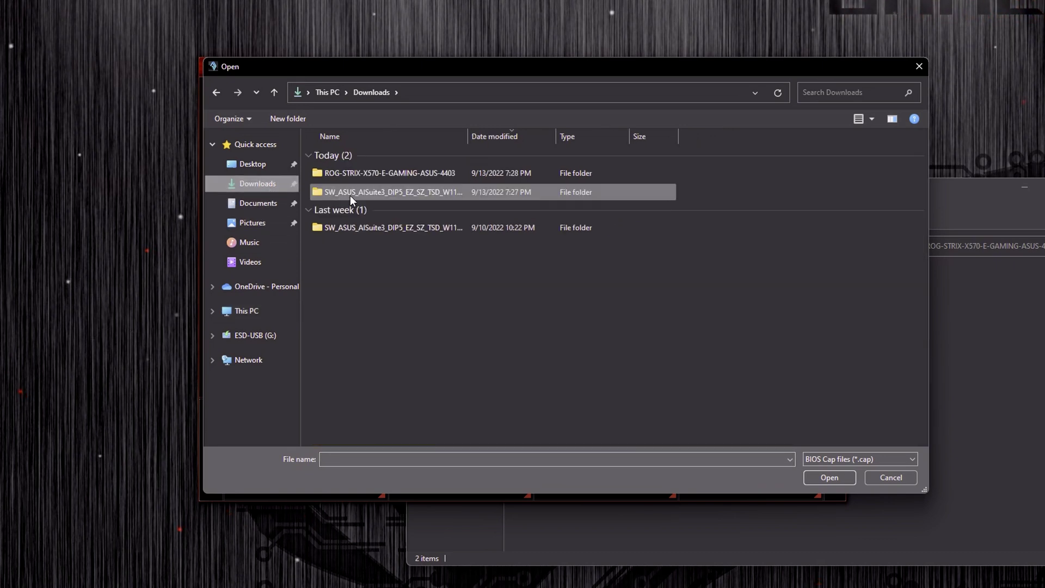
pyautogui.doubleClick(370, 180)
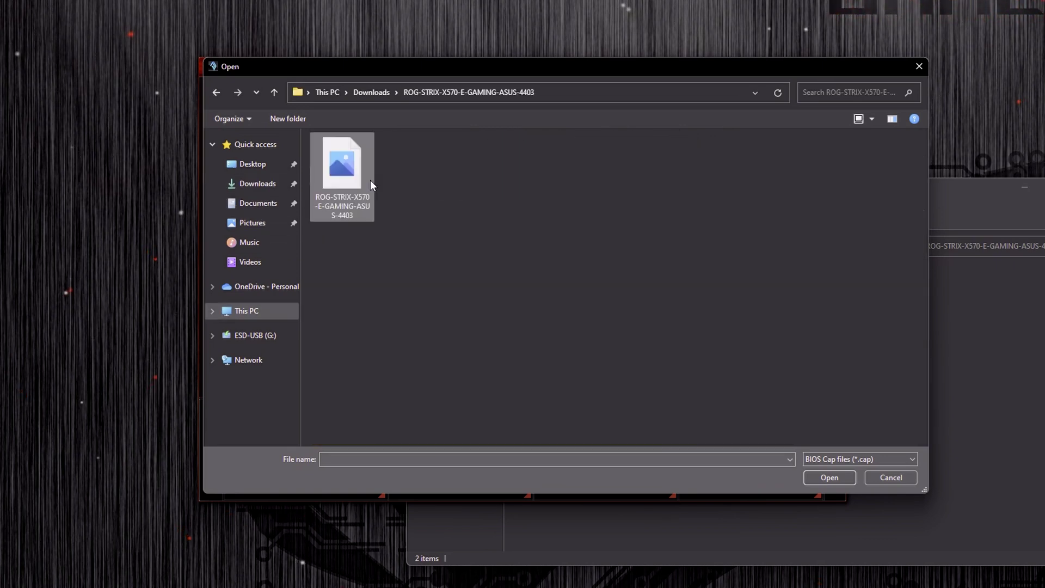
pyautogui.click(341, 170)
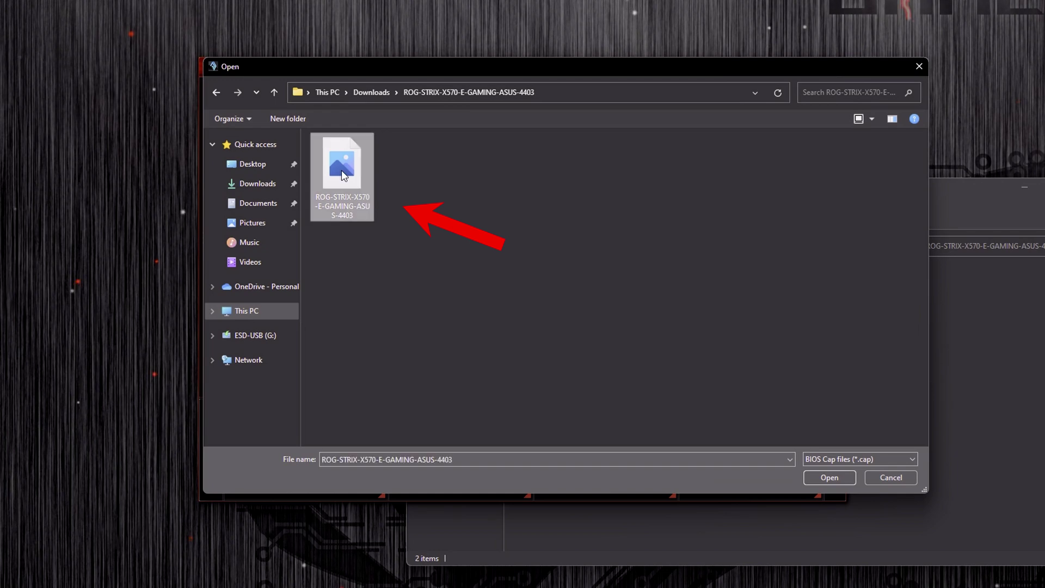
pyautogui.click(829, 478)
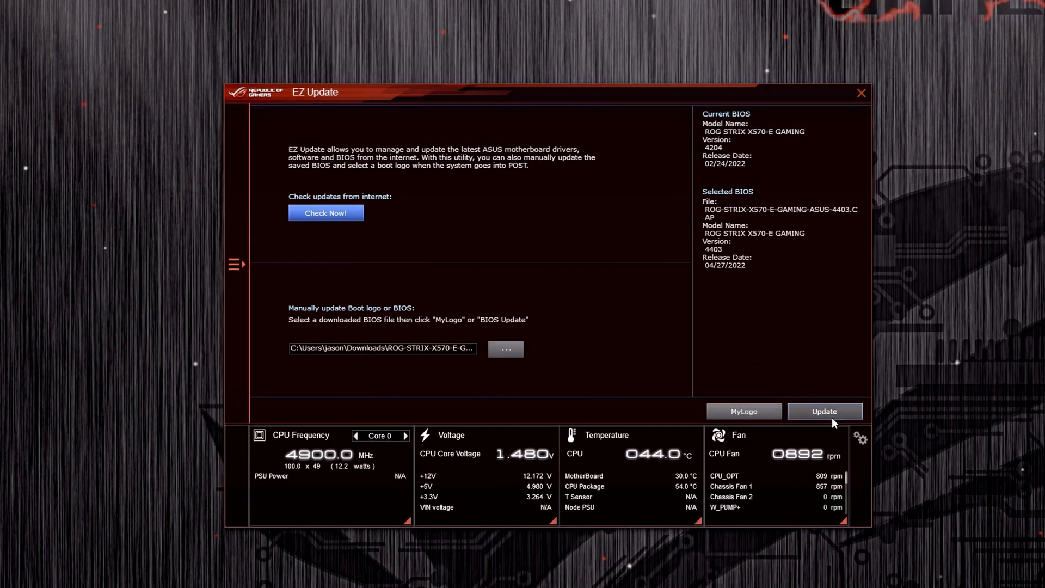
# - Start the BIOS flash and confirm updating the BIOS to 4403
pyautogui.click(831, 413)
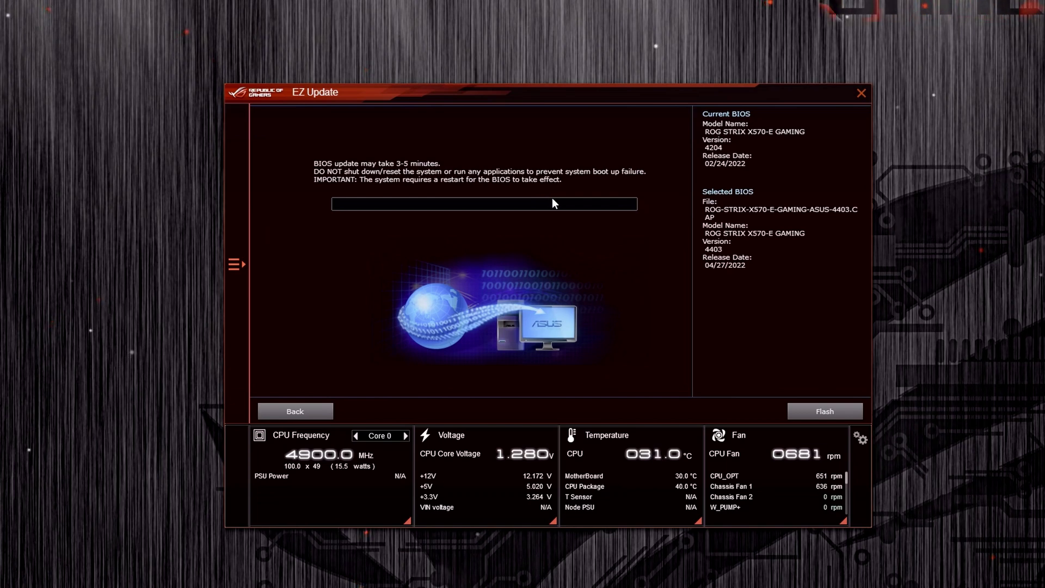
pyautogui.click(828, 411)
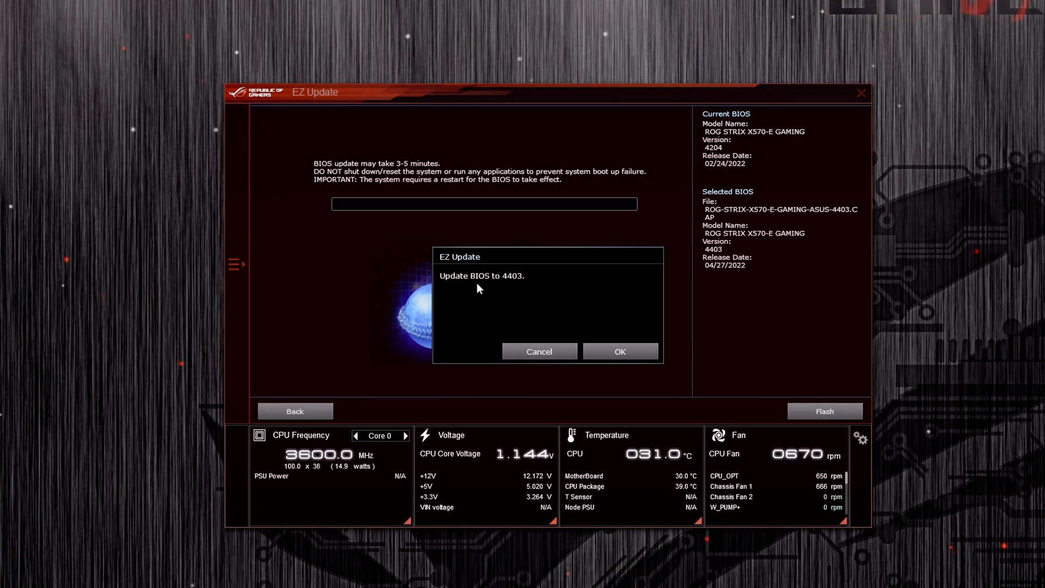
pyautogui.click(601, 354)
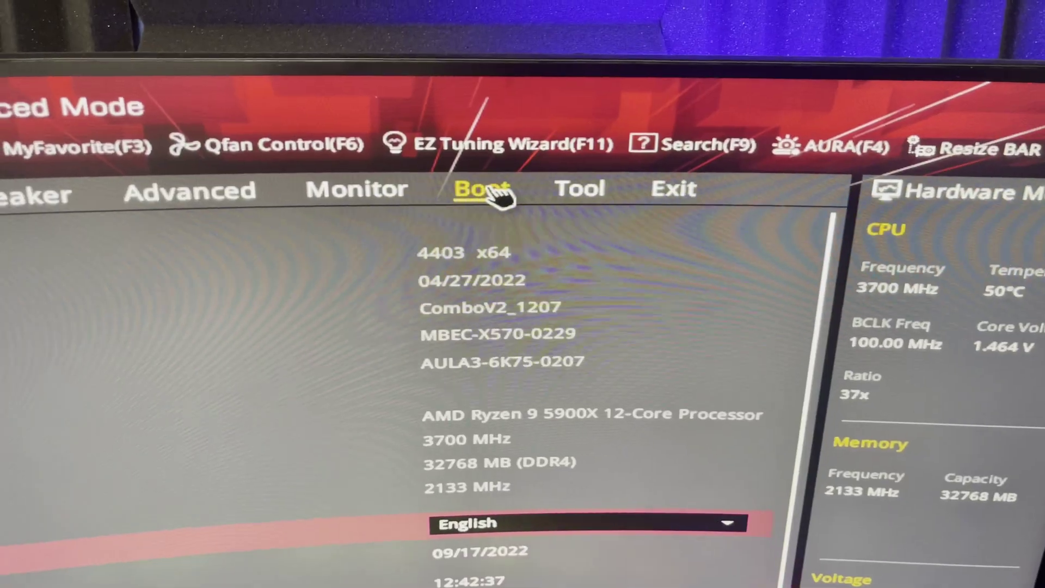
# - Set Launch CSM to Enabled on the Boot tab, then save with F10 and reset
pyautogui.click(502, 197)
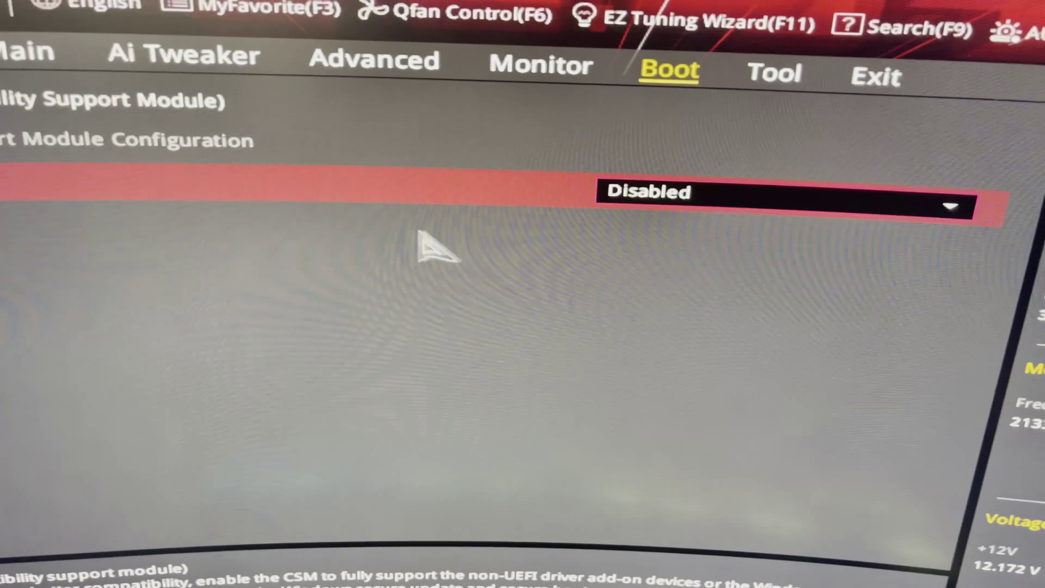
pyautogui.click(841, 210)
pyautogui.click(586, 230)
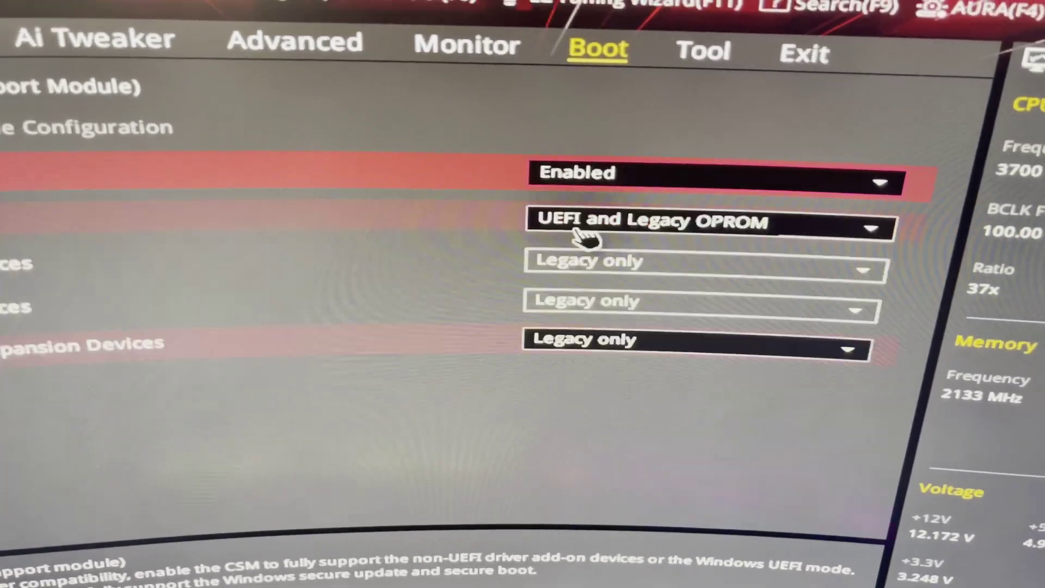
pyautogui.press('F10')
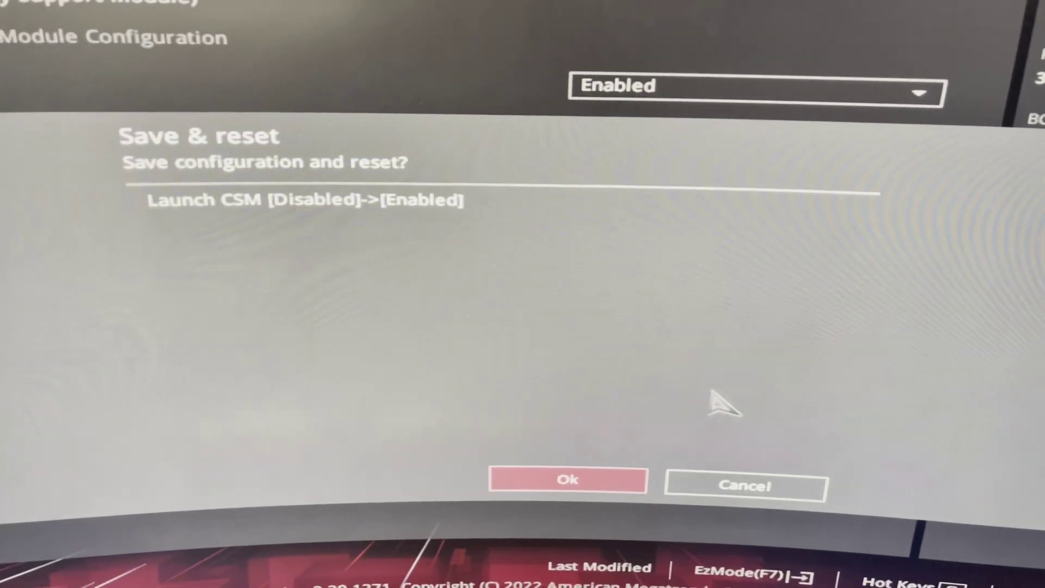
pyautogui.click(596, 493)
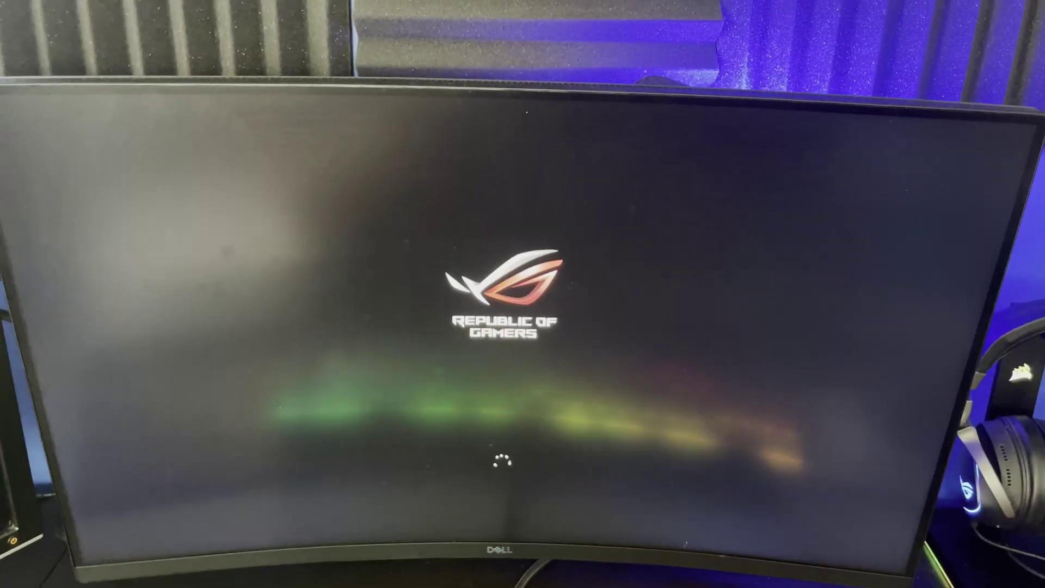